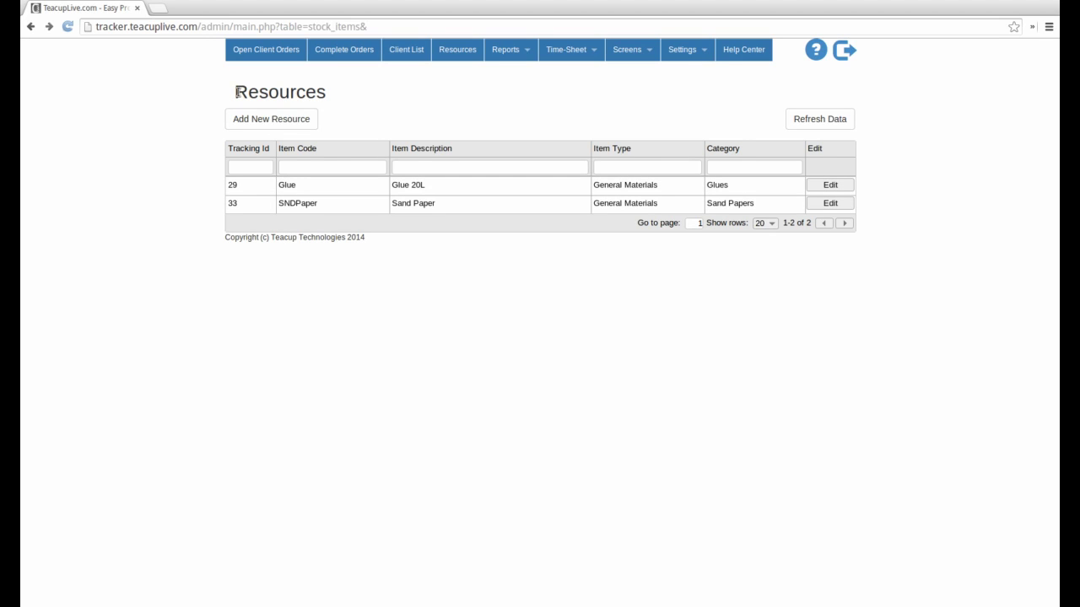
drag(234, 92, 317, 87)
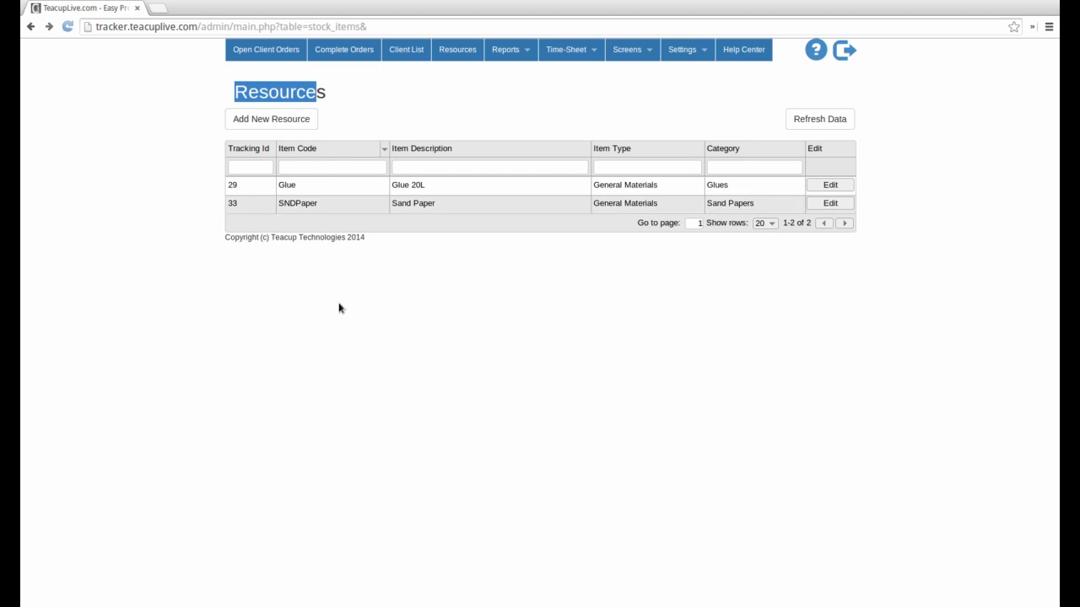
click(344, 376)
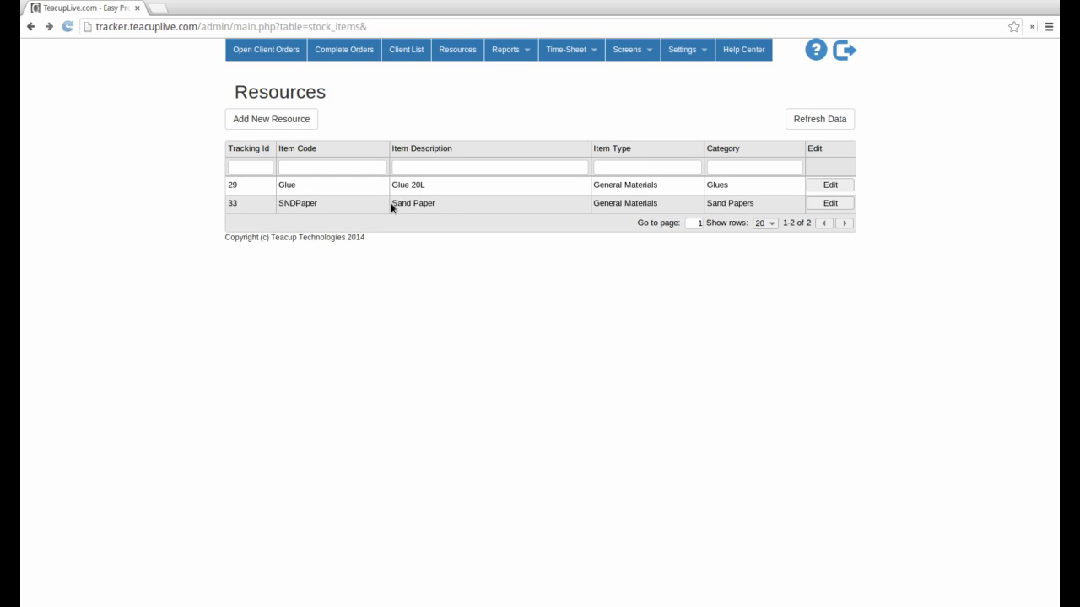
Insert a new resource with item code BluePaint and description "Paint Blue 20L".
click(266, 123)
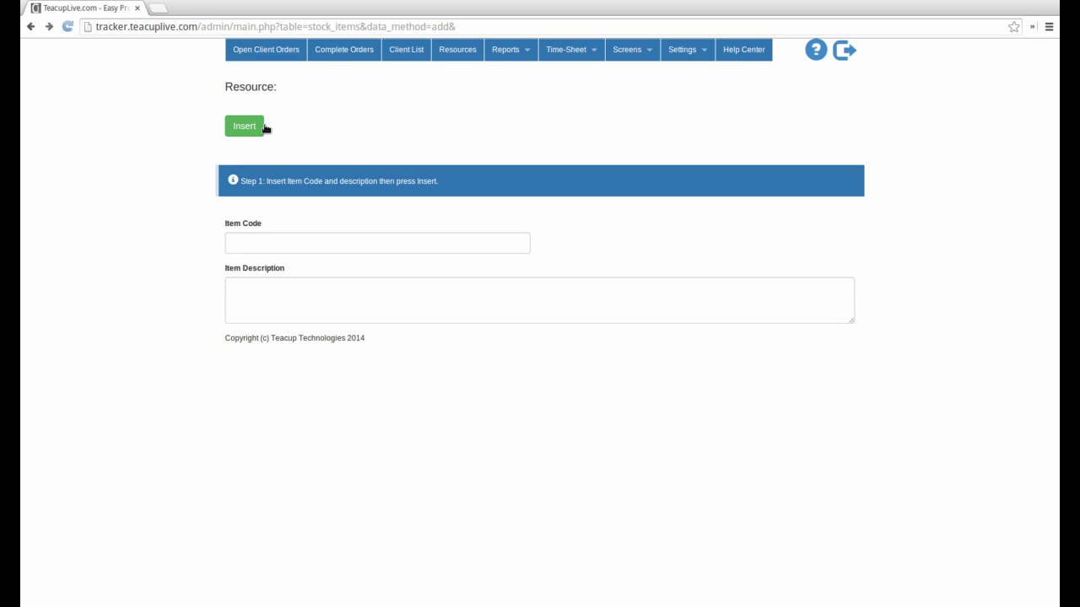
click(246, 242)
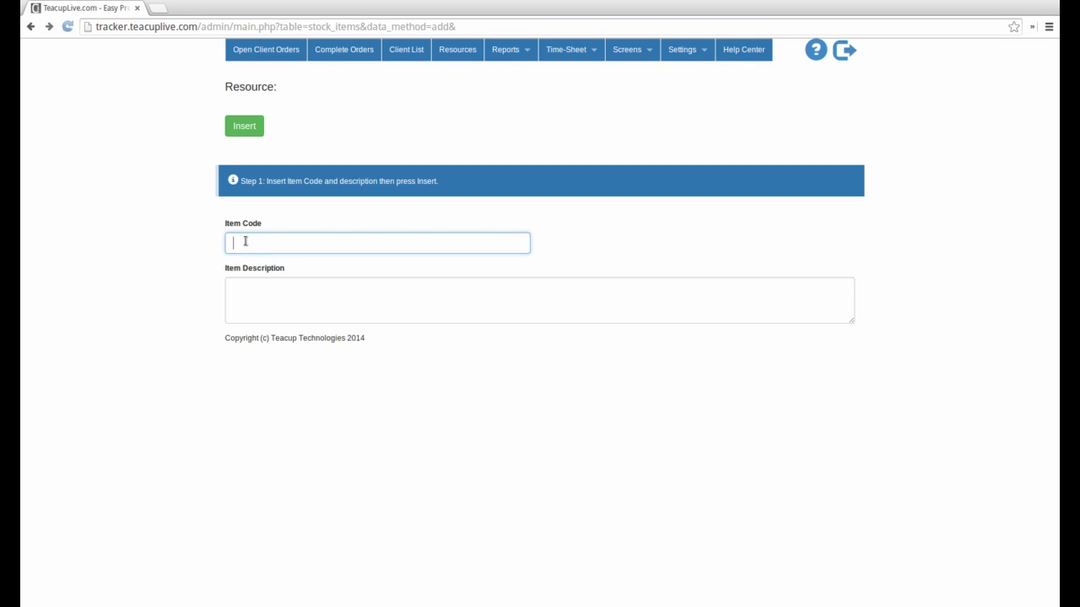
text(BluePaint)
click(287, 310)
text(Pain)
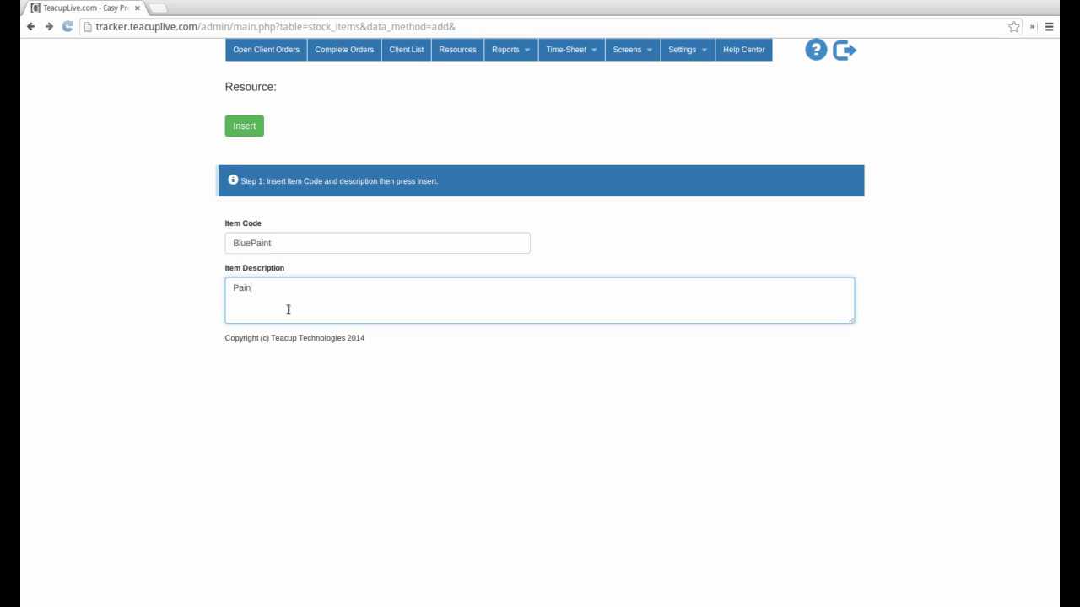
text(t Blue 20L)
click(244, 126)
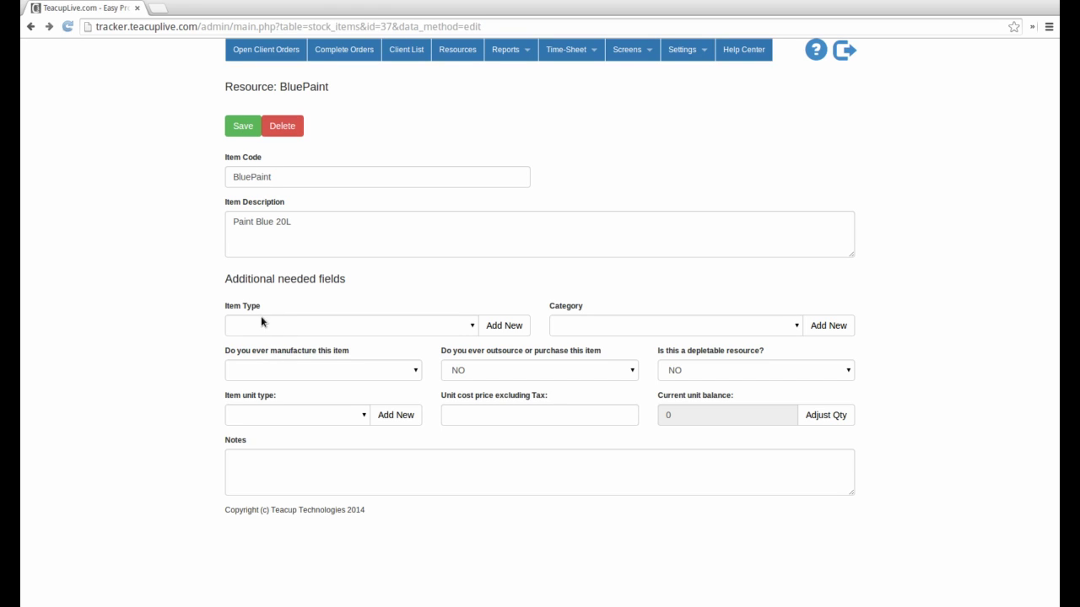
Set the BluePaint resource's item type to General Materials.
drag(223, 309, 263, 309)
click(291, 328)
click(263, 352)
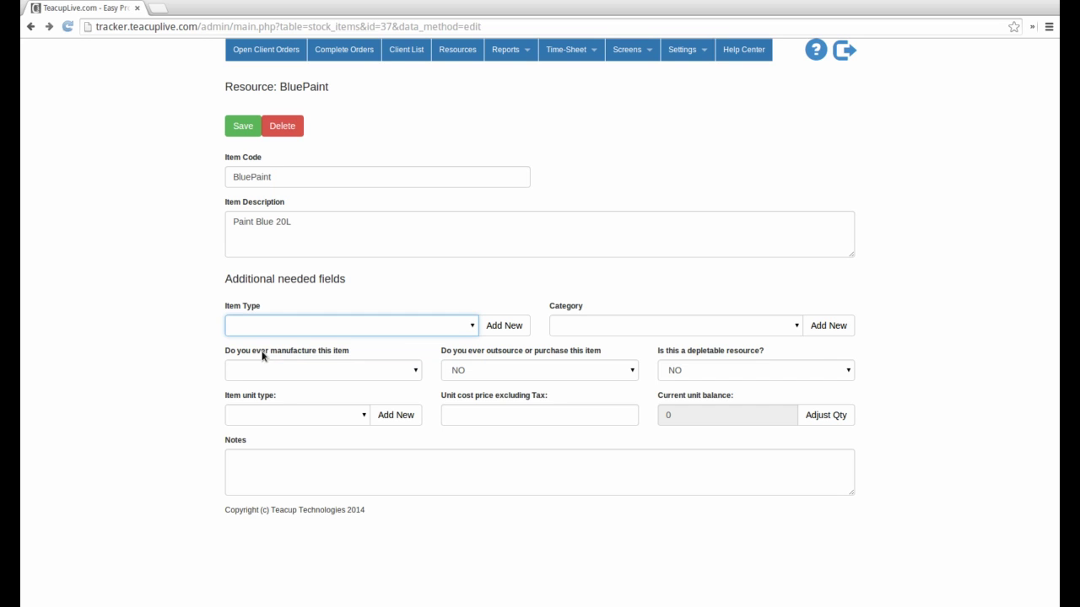
Add a new item category named Paint and assign it to the BluePaint resource.
click(650, 328)
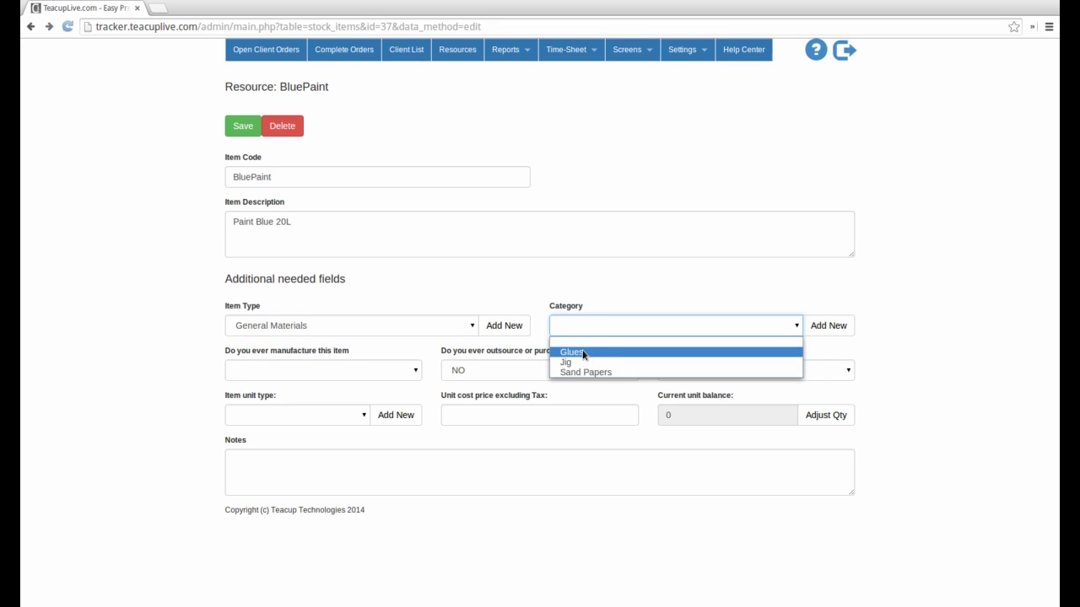
click(889, 352)
click(828, 325)
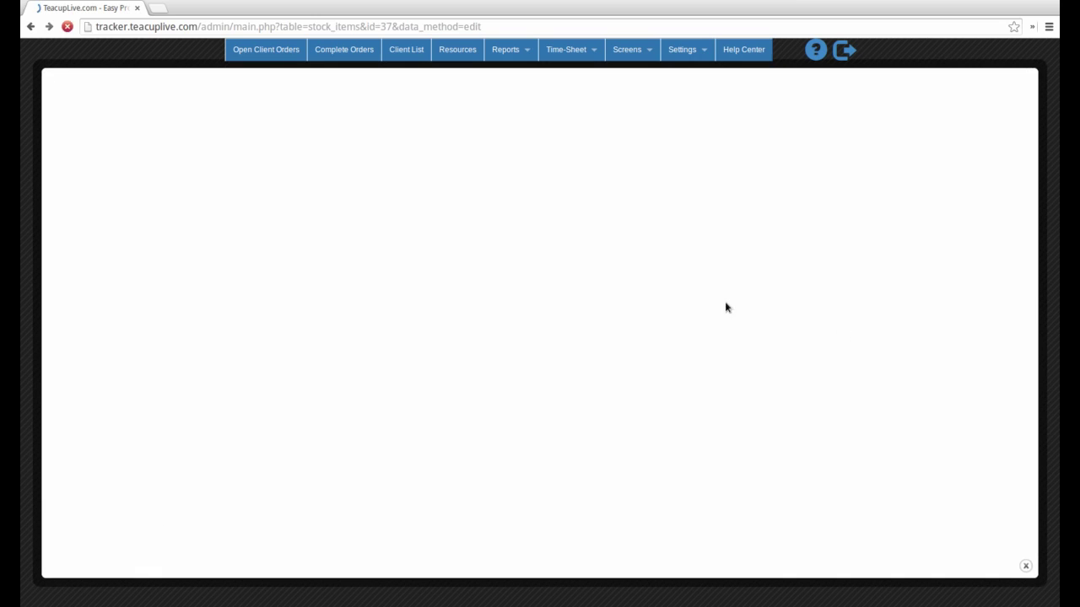
click(226, 132)
text(Paint)
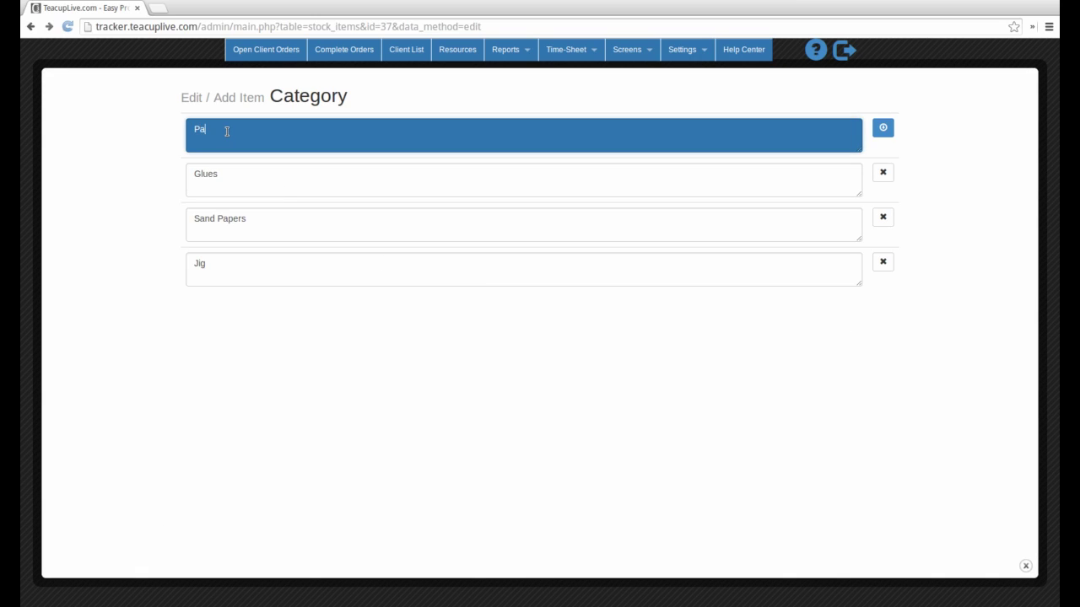
click(883, 133)
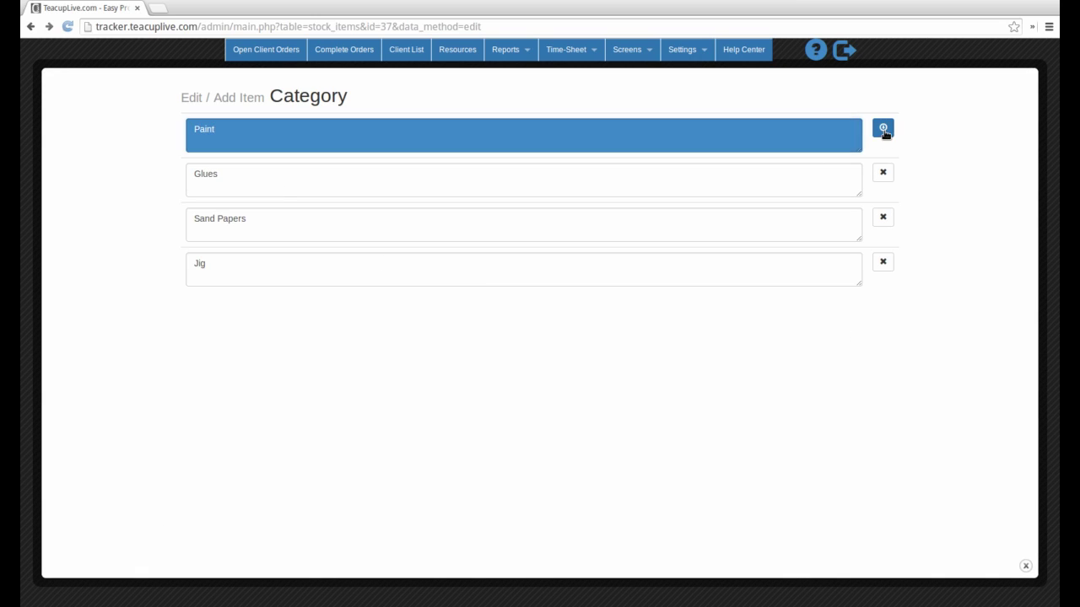
click(1024, 565)
click(770, 331)
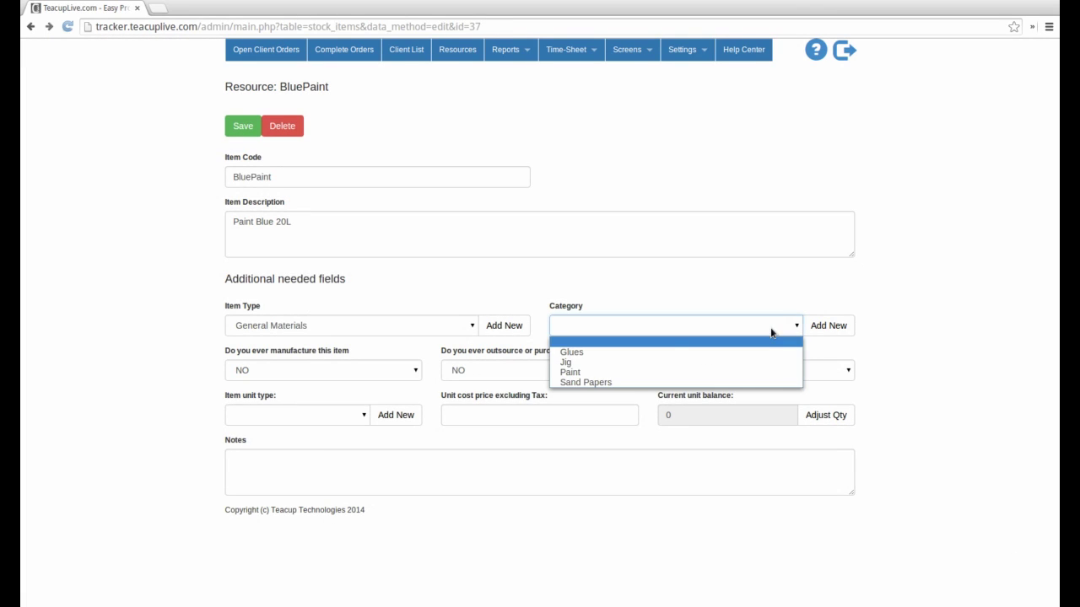
click(571, 374)
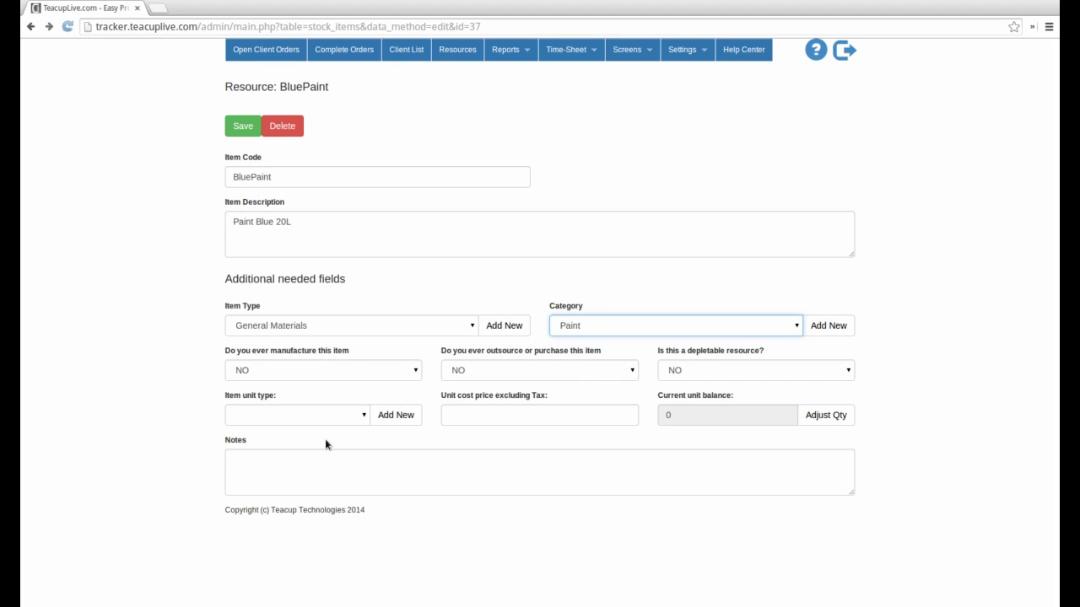
Set BluePaint as not manufactured (NO), outsourced or purchased (YES), and a depletable resource (YES).
click(278, 373)
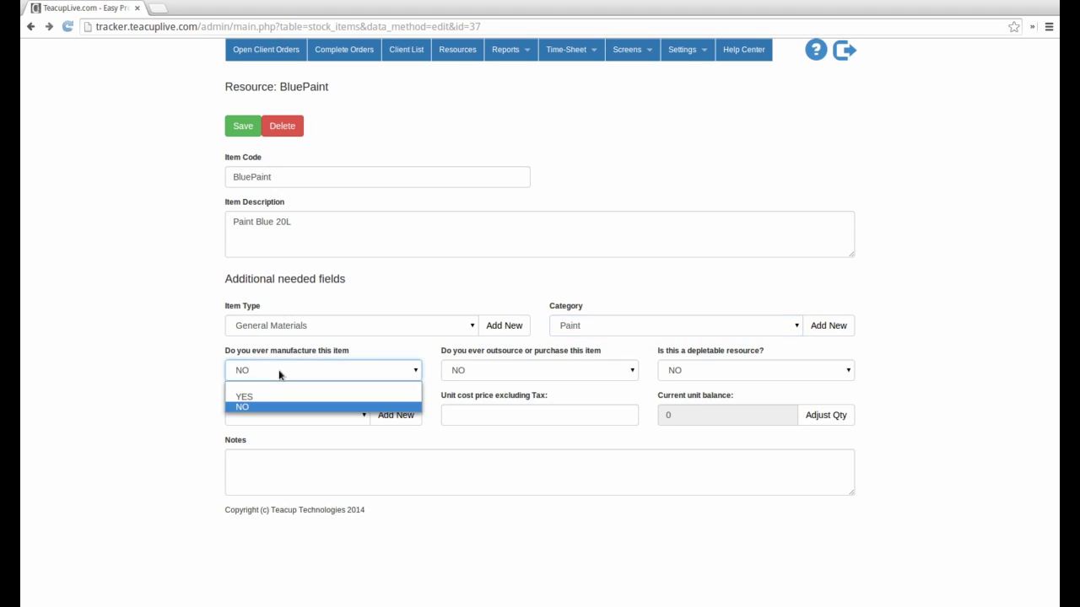
click(253, 408)
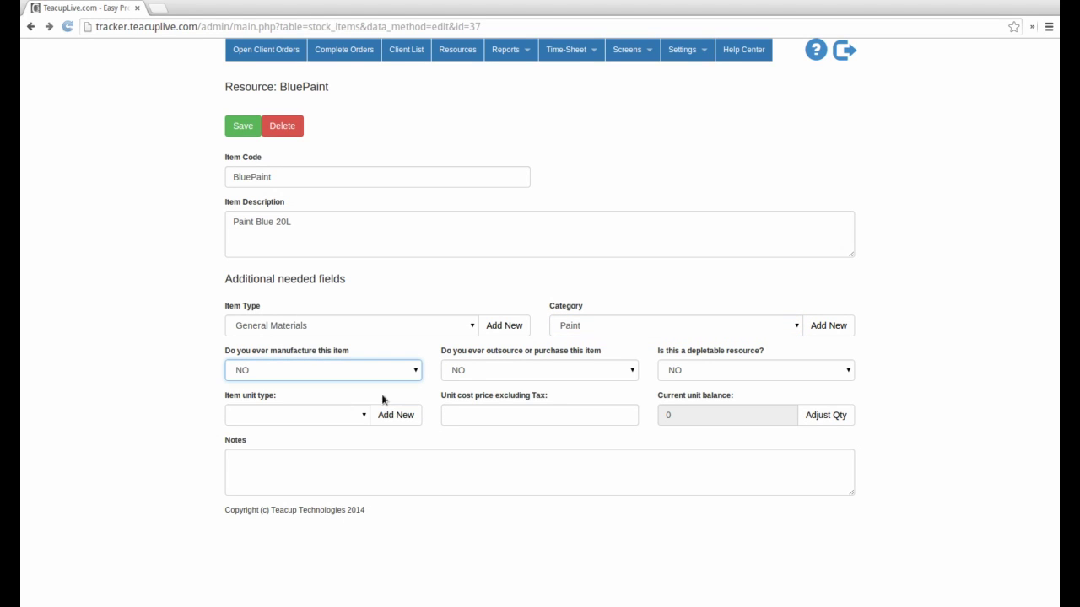
click(478, 370)
click(465, 395)
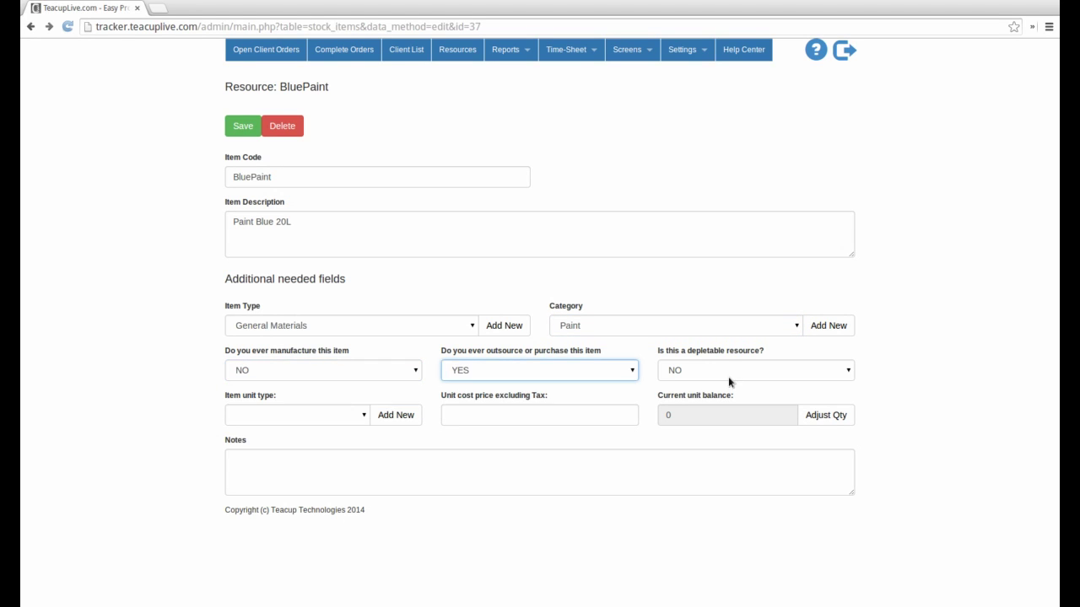
click(728, 376)
click(703, 395)
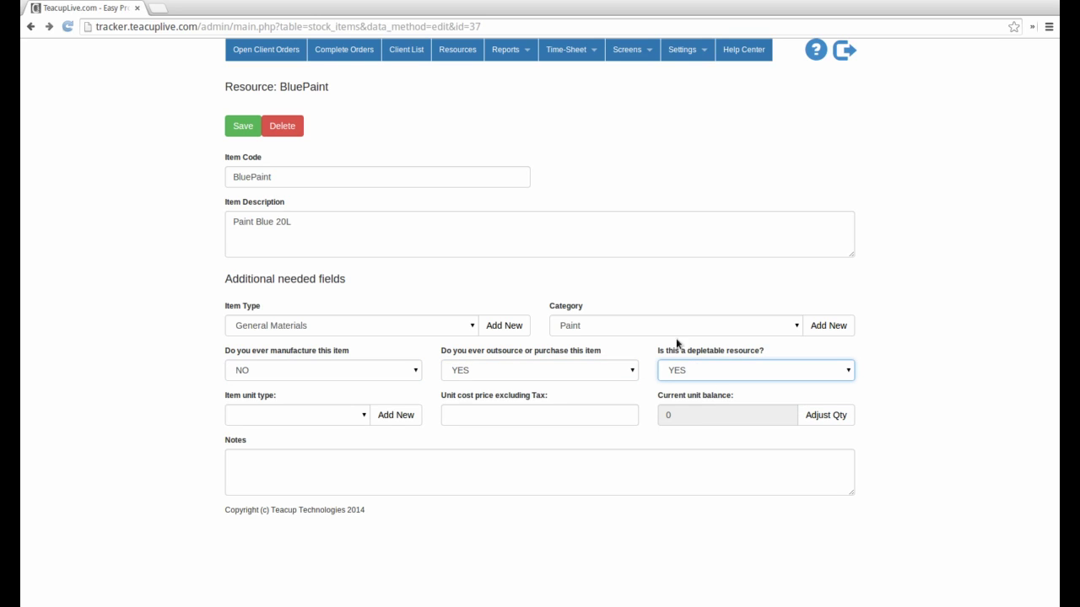
drag(668, 351, 733, 353)
click(734, 354)
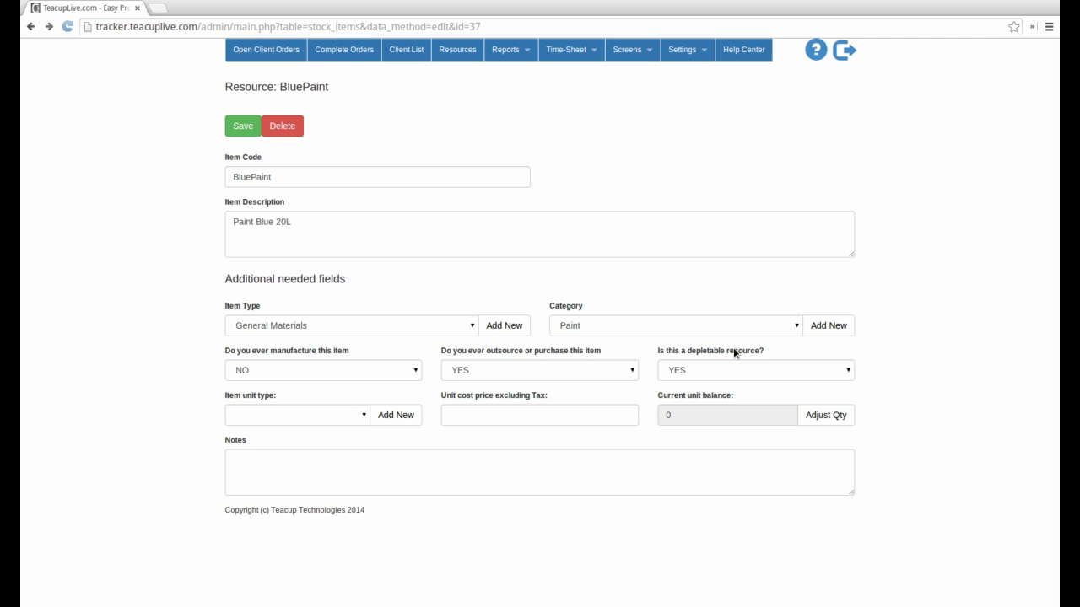
drag(270, 354, 316, 353)
click(156, 378)
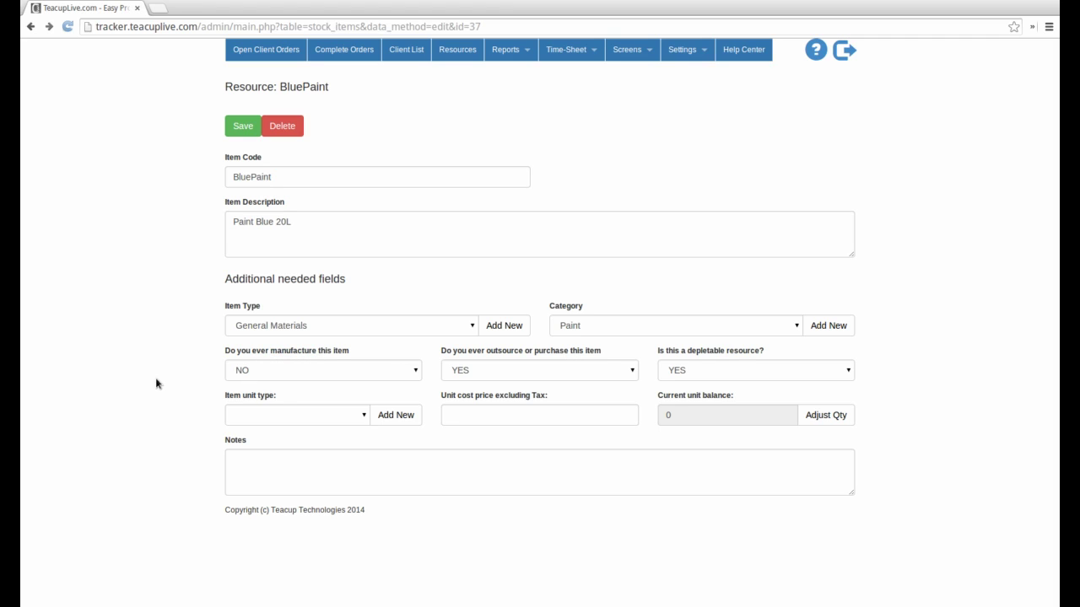
Set BluePaint's item unit type to Leters and its unit cost price excluding tax to 50.
click(314, 419)
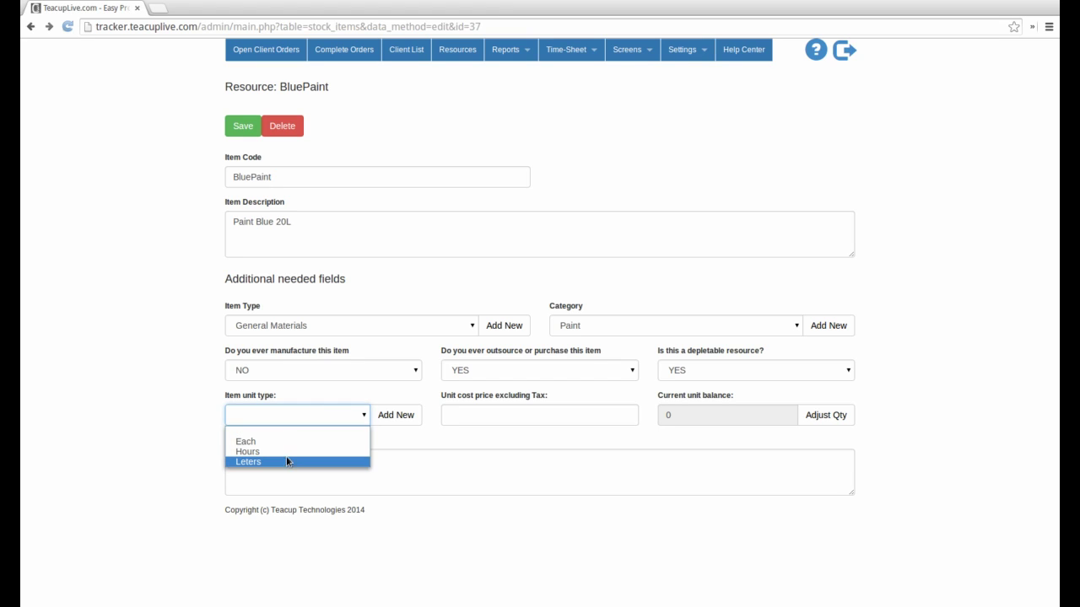
click(133, 421)
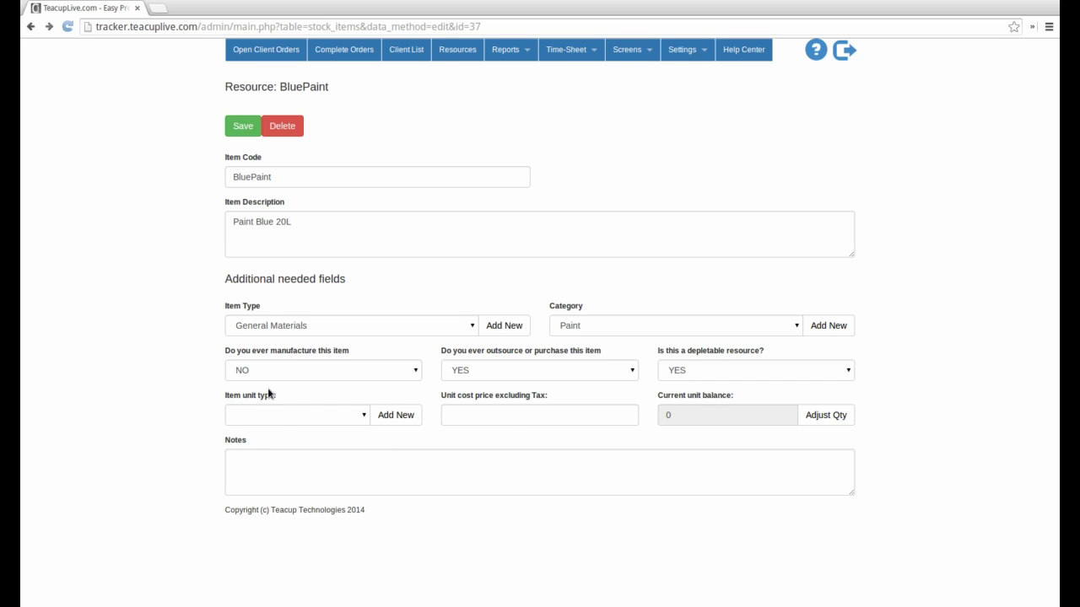
click(282, 416)
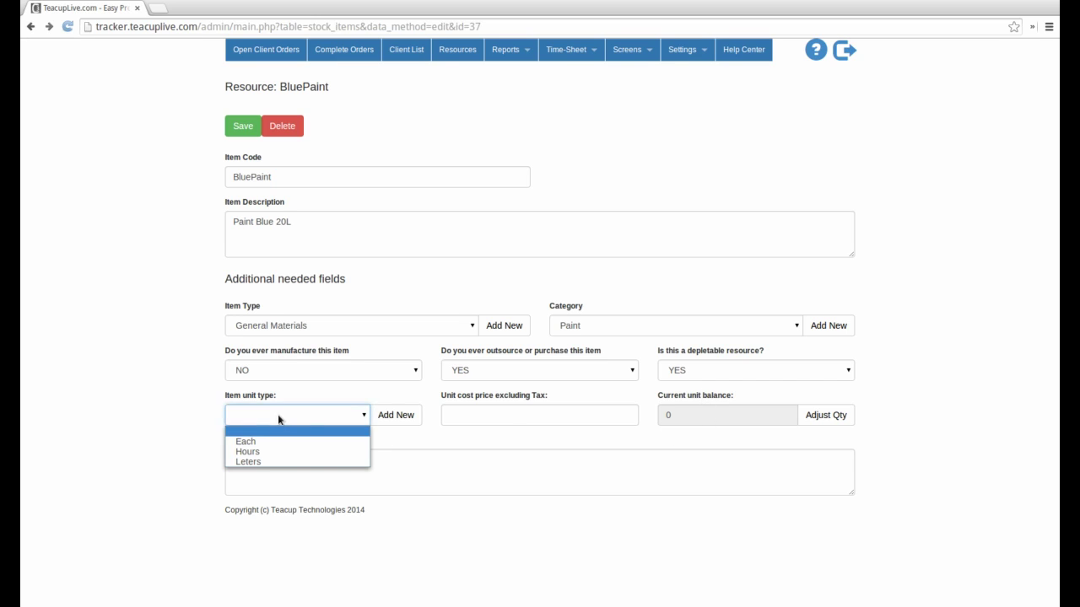
click(257, 460)
click(462, 414)
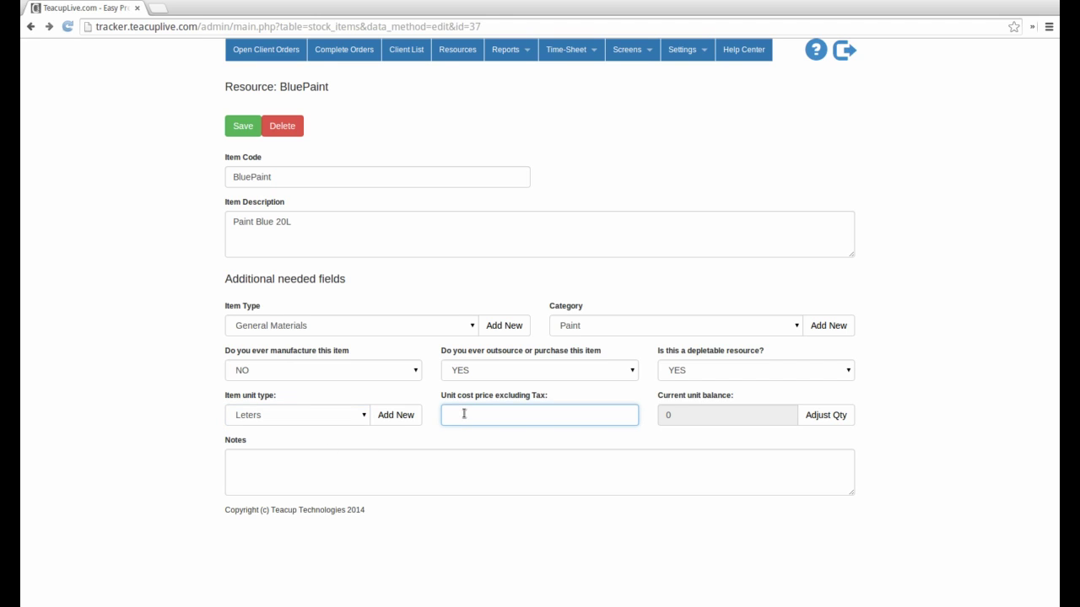
text(50)
Adjust BluePaint's unit balance to 20 and save the resource.
click(812, 415)
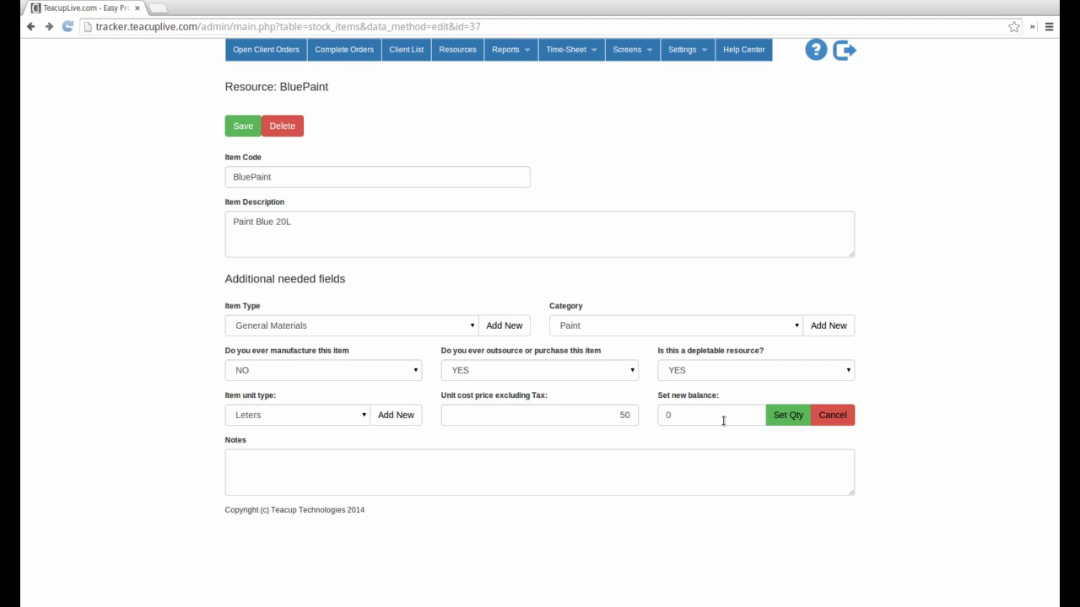
text(20)
click(768, 422)
click(239, 135)
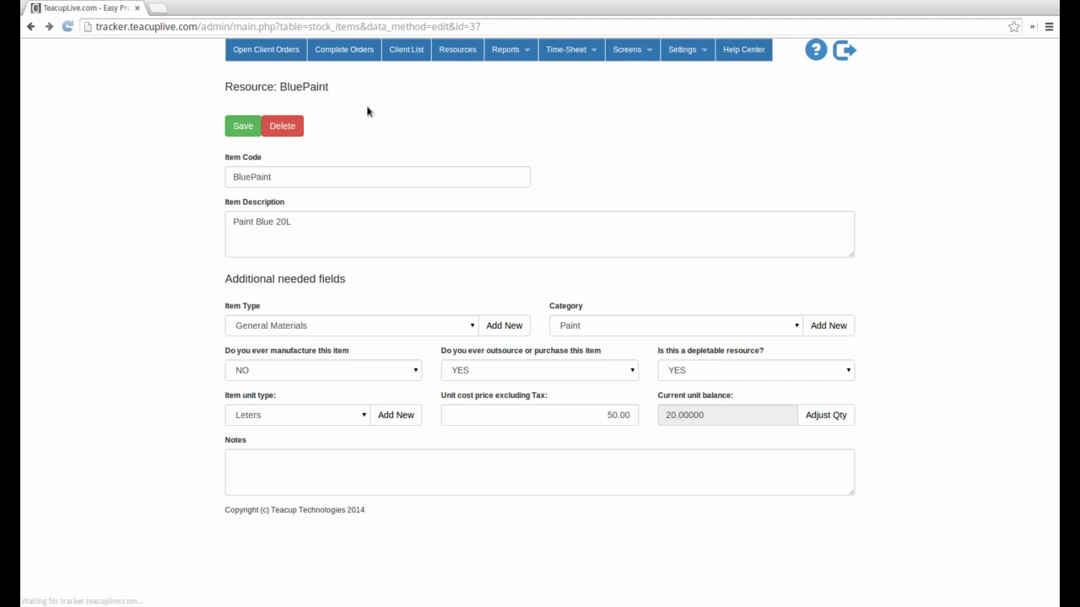
Return to the resources list and insert another resource with item code Jig and description Jig.
click(460, 49)
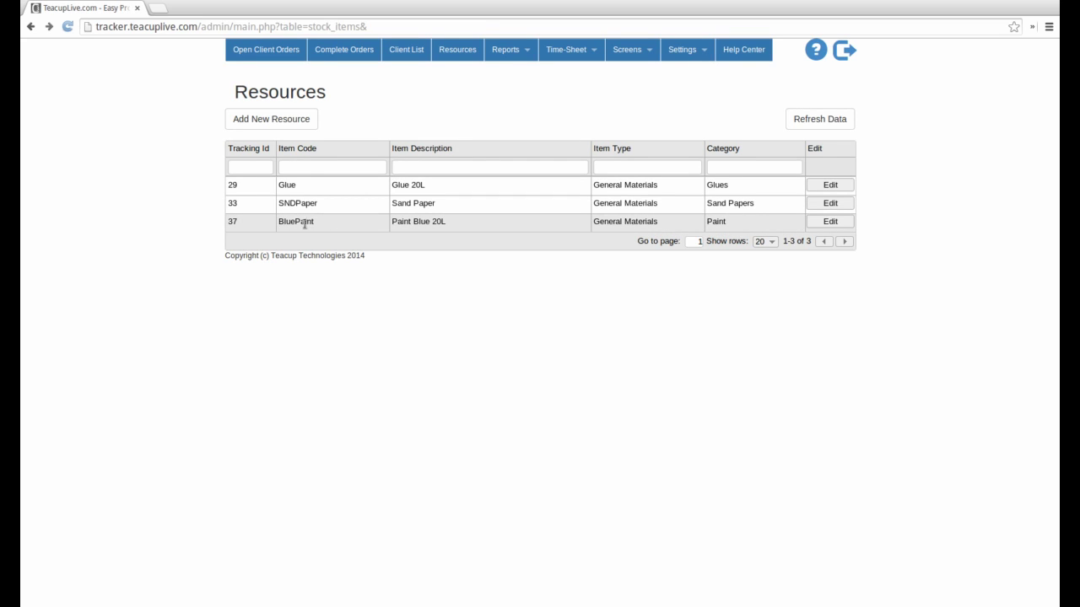
click(267, 127)
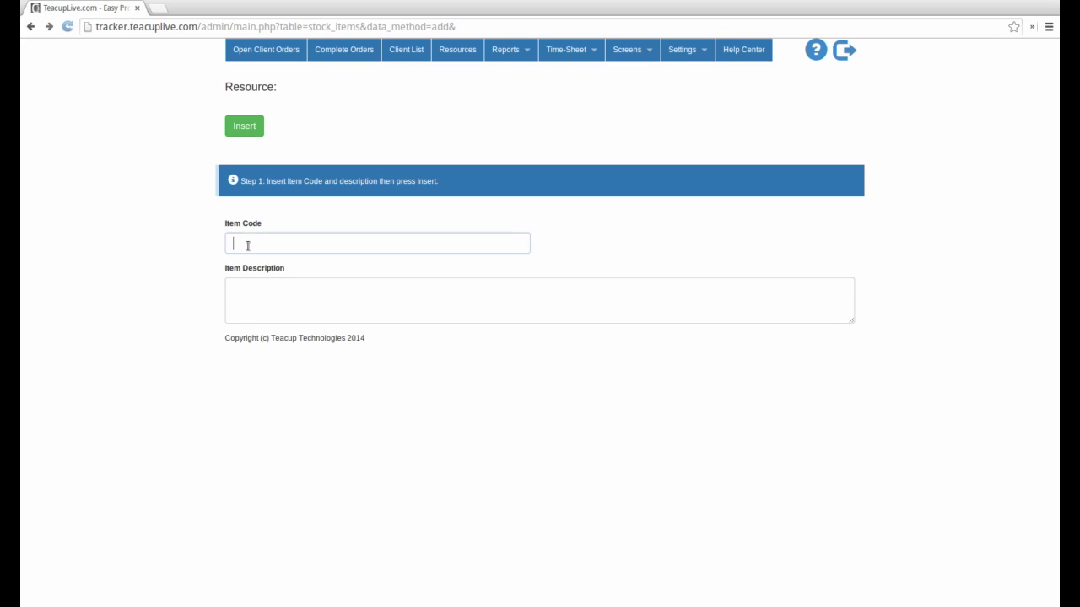
click(248, 243)
text(Jig)
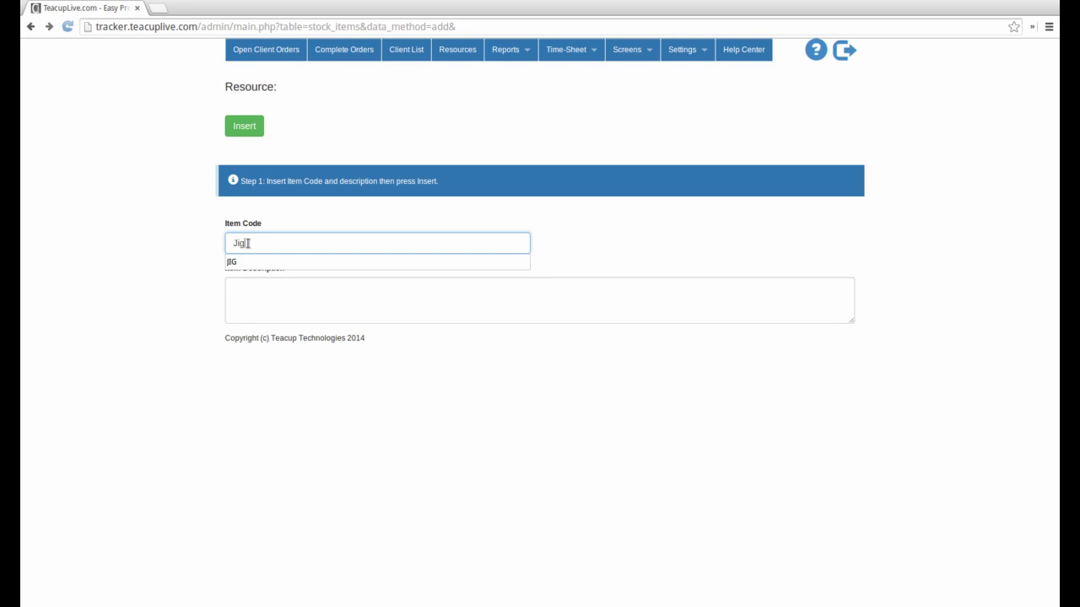
click(286, 312)
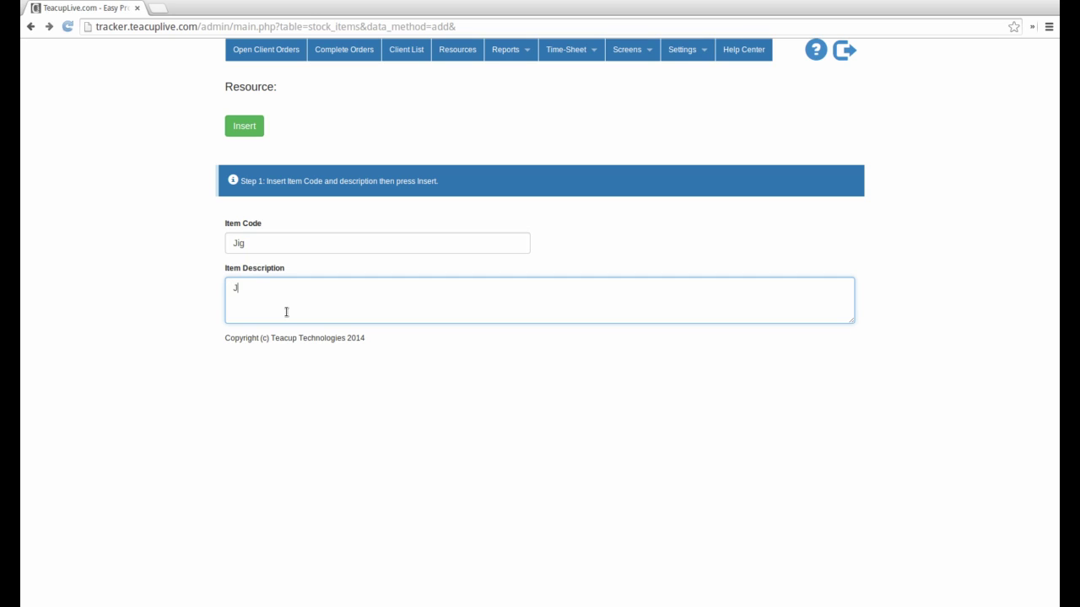
text(Jig)
click(245, 132)
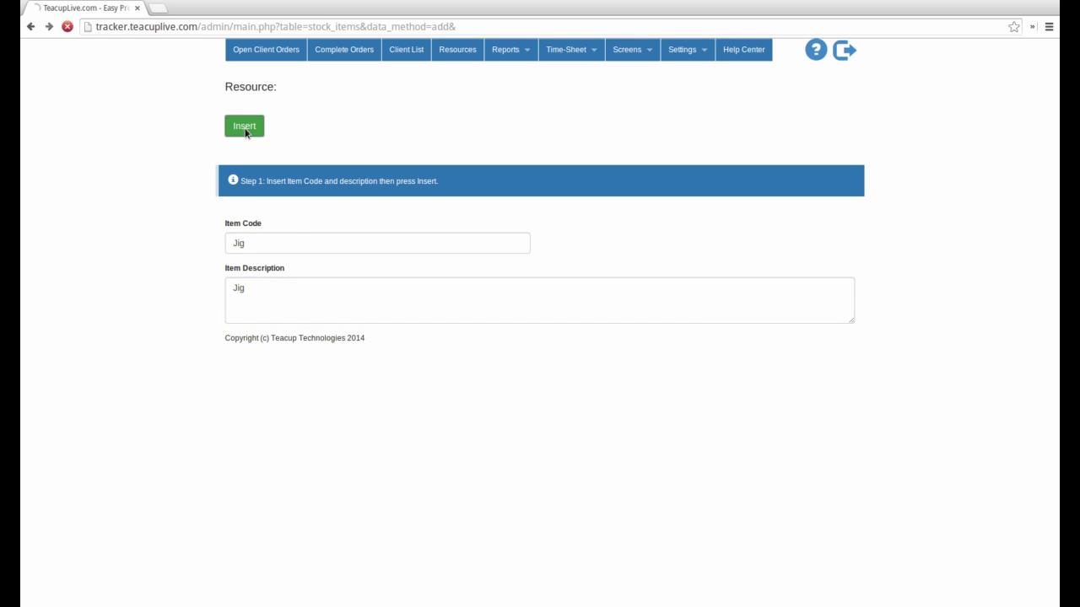
Change the Jig resource's description to "Table Jig" and set its item type to Tool.
click(278, 218)
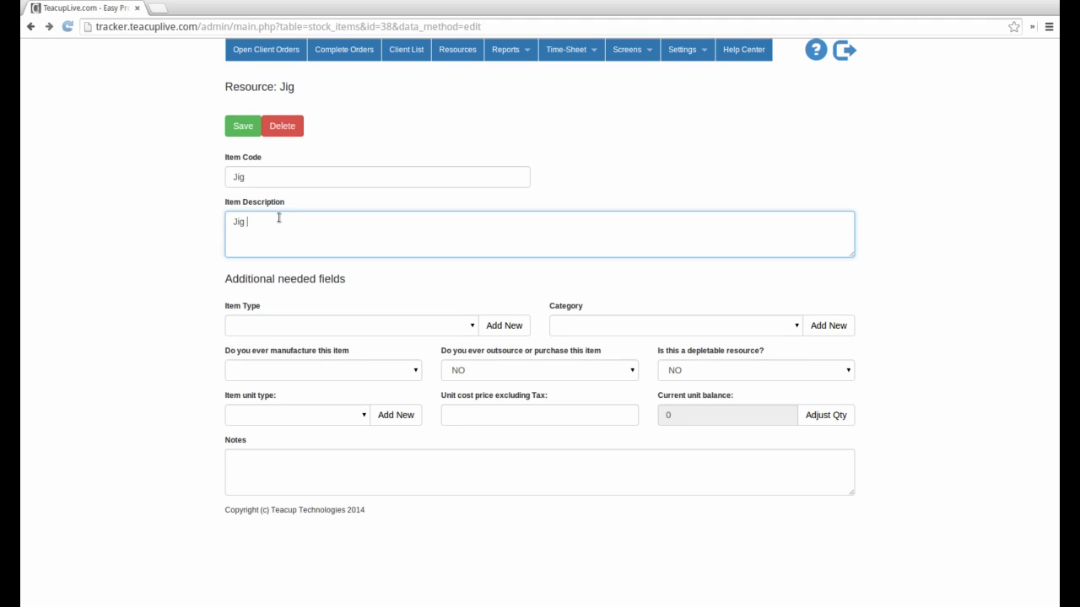
text(Table)
click(265, 332)
click(248, 362)
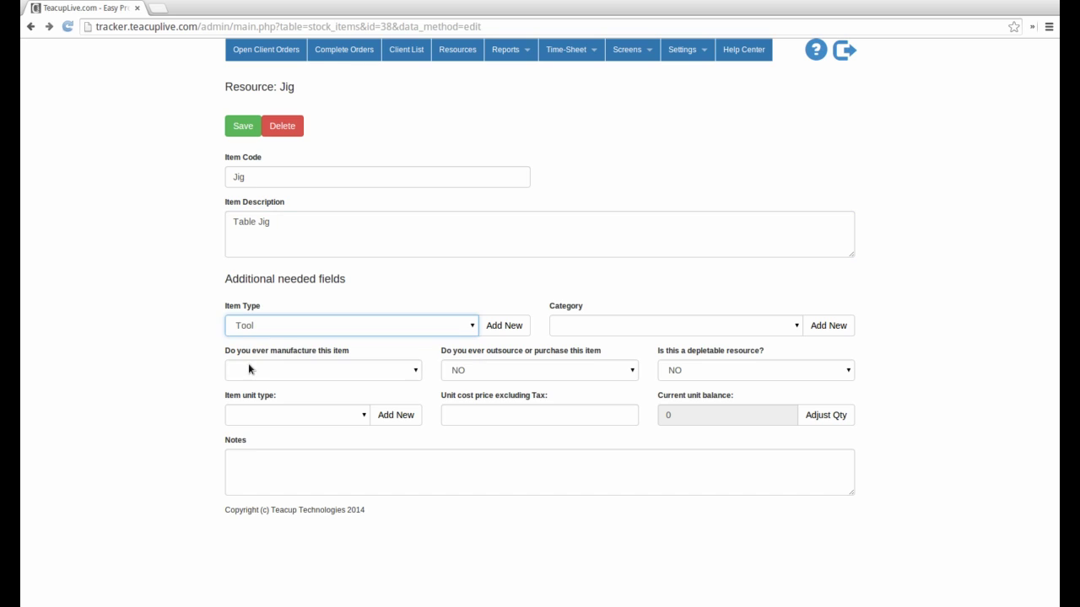
Set the Jig resource's category to Jig and answer YES to whether the item is ever manufactured.
click(582, 332)
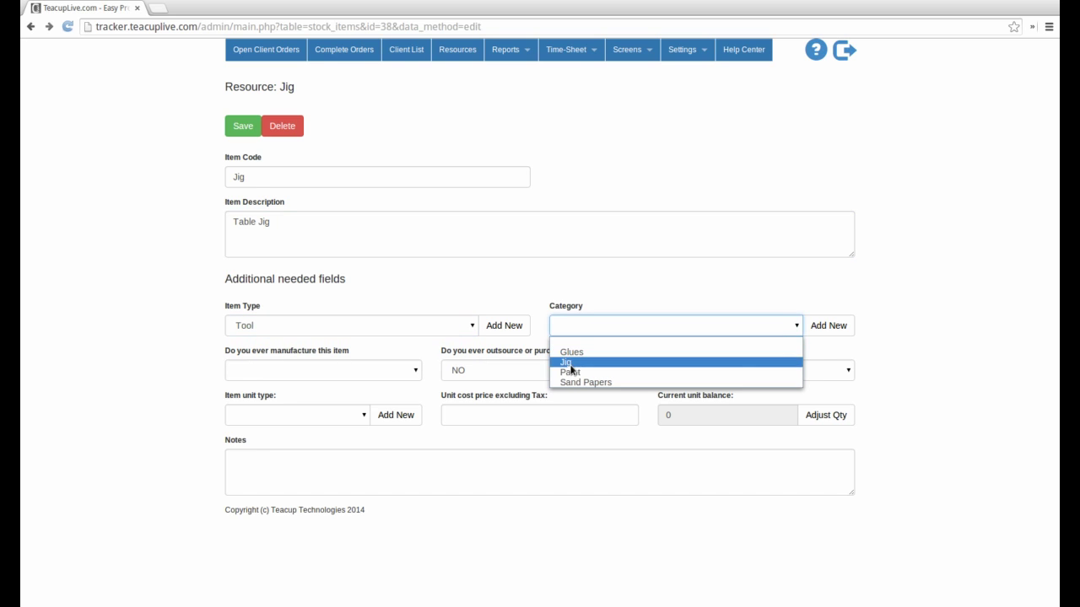
click(571, 363)
click(369, 375)
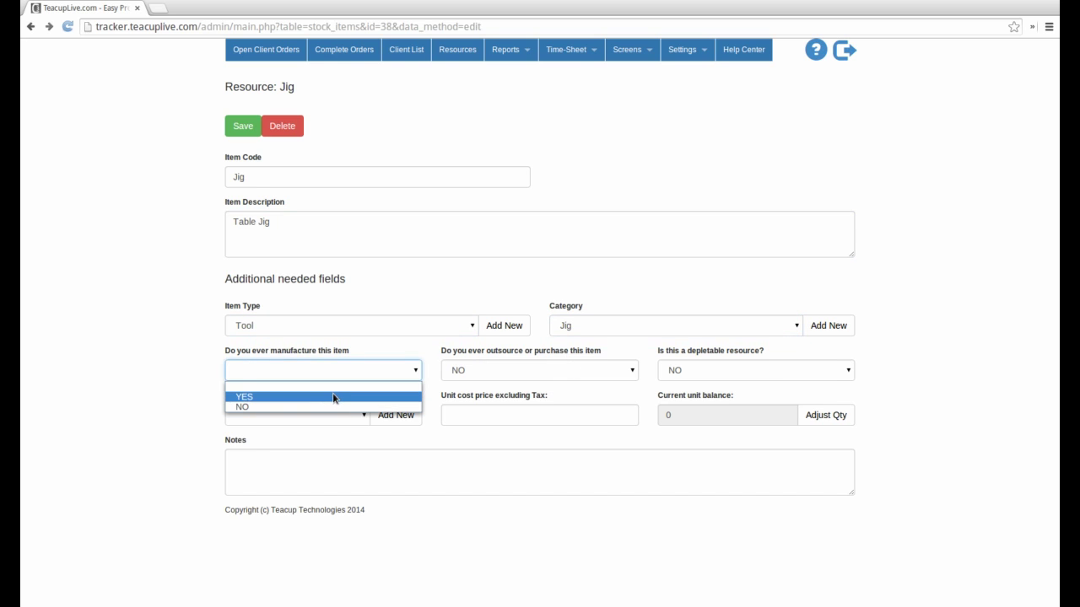
click(332, 393)
key(Down)
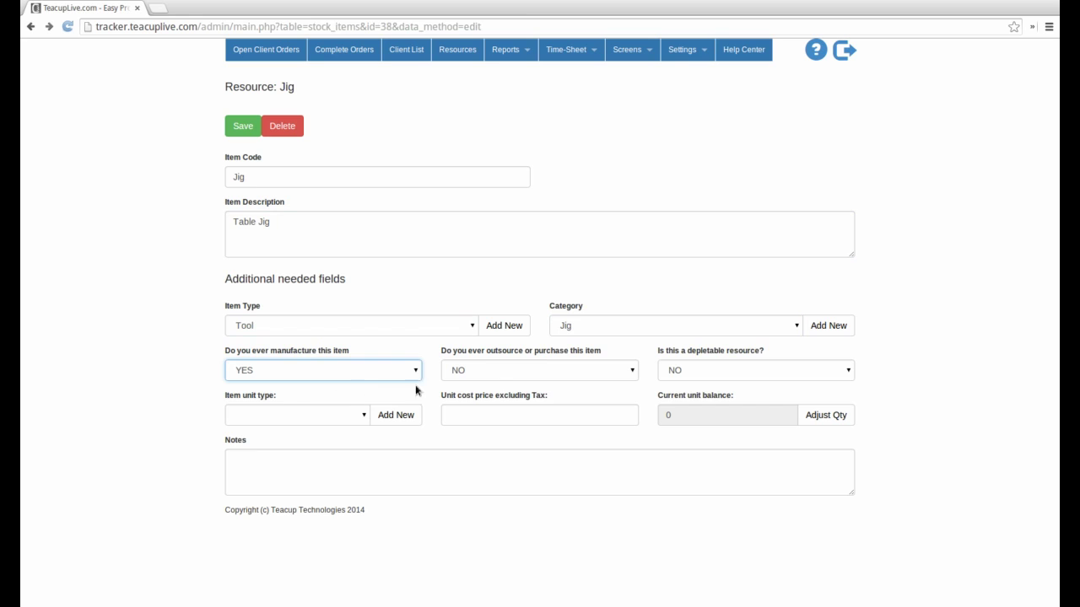
Answer NO to whether the Jig is ever outsourced or purchased and YES to whether it is a depletable resource.
click(491, 380)
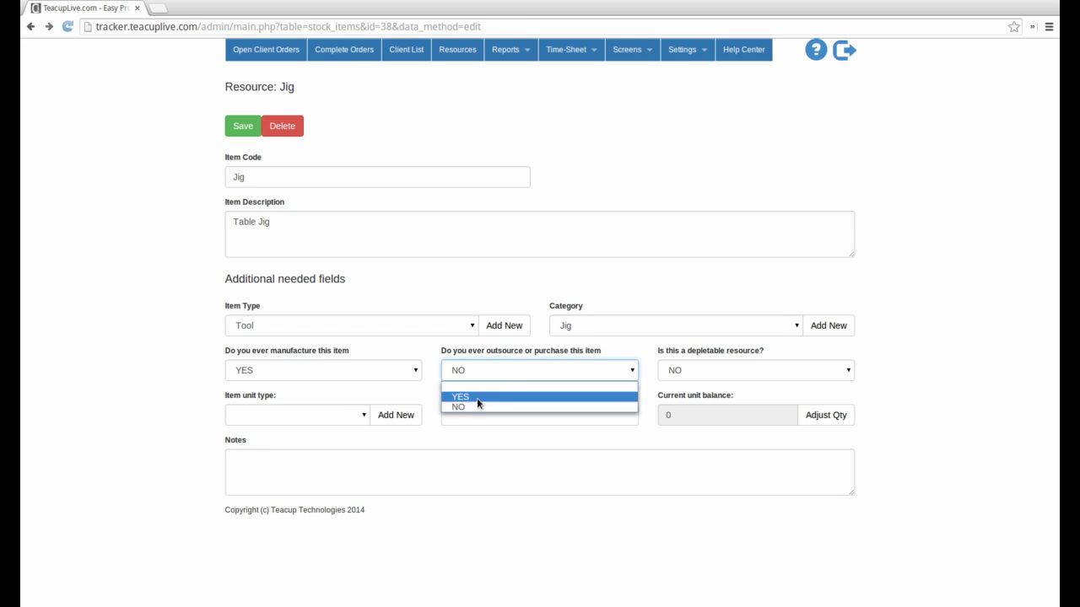
click(479, 407)
click(718, 377)
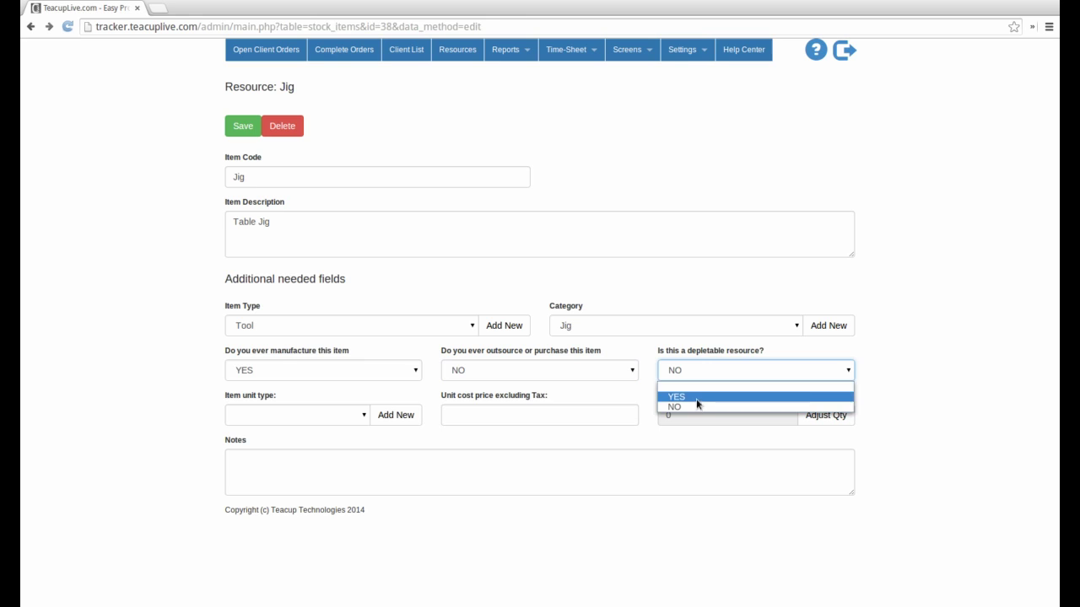
click(695, 398)
Set the Jig's item unit type to Hours and its unit cost price excluding tax to 100.
click(349, 416)
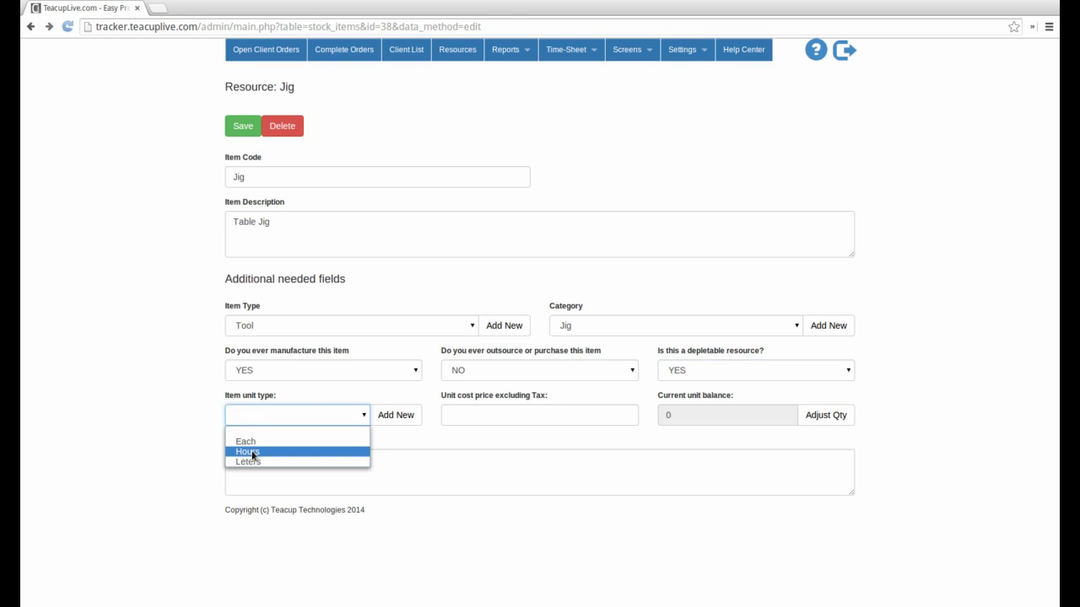
click(247, 452)
click(482, 415)
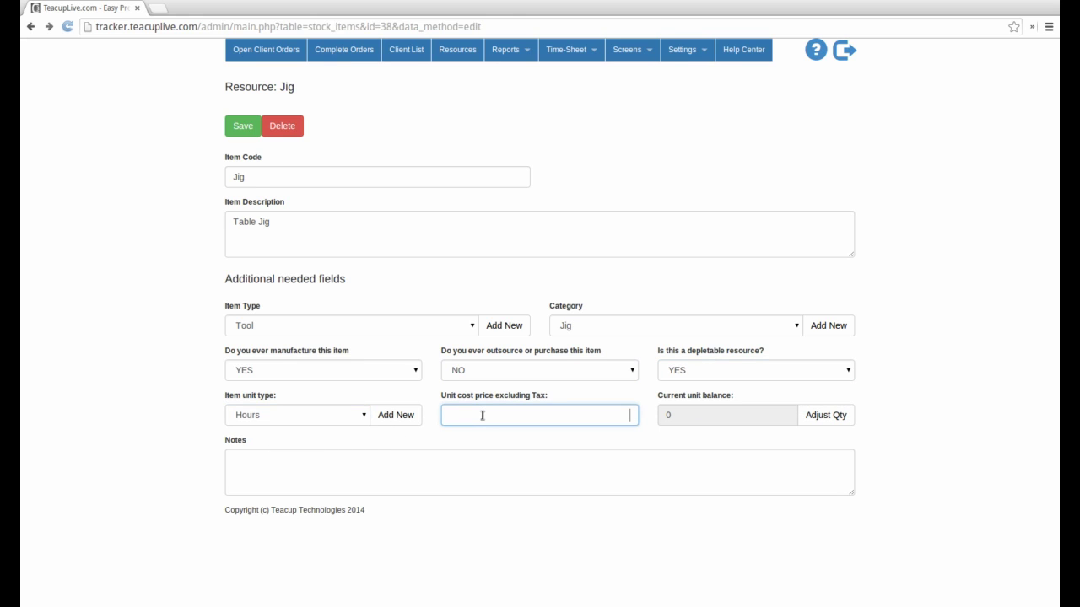
text(100)
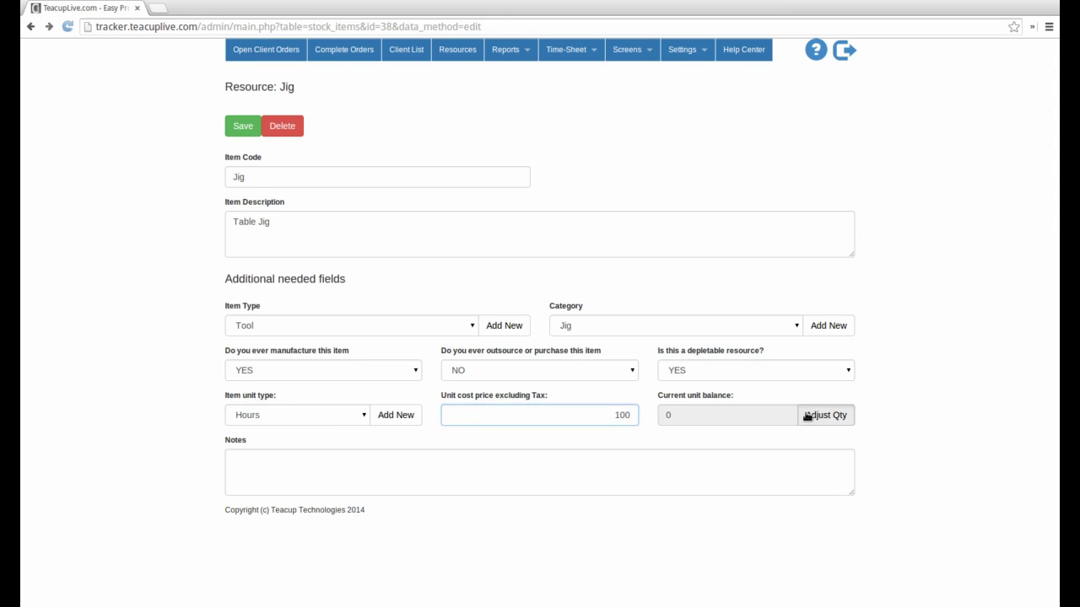
Adjust the Jig's unit balance to 100.
click(807, 415)
double_click(671, 417)
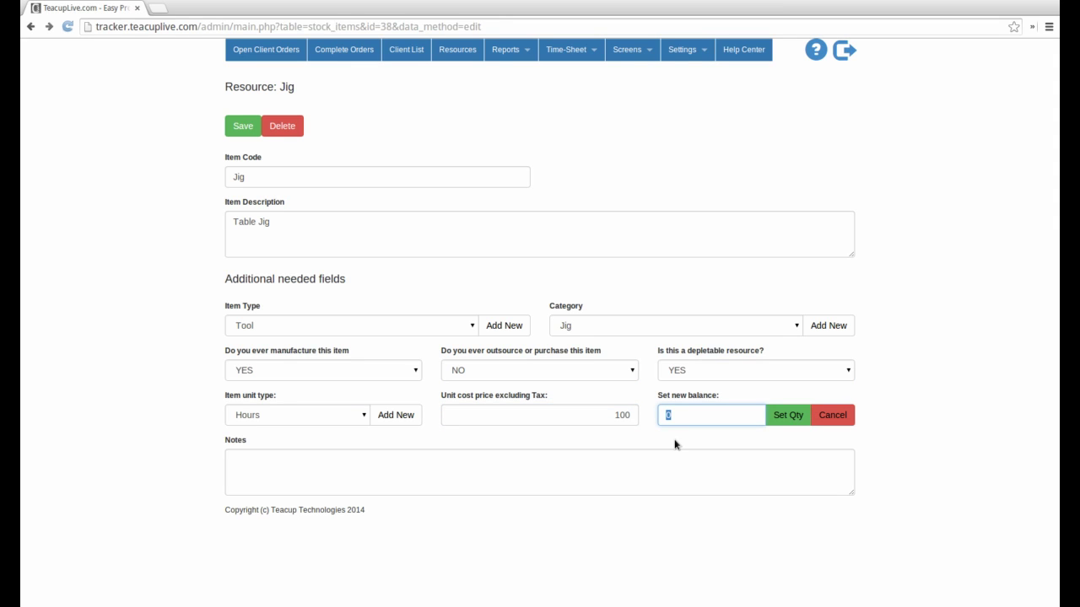
text(100)
click(592, 420)
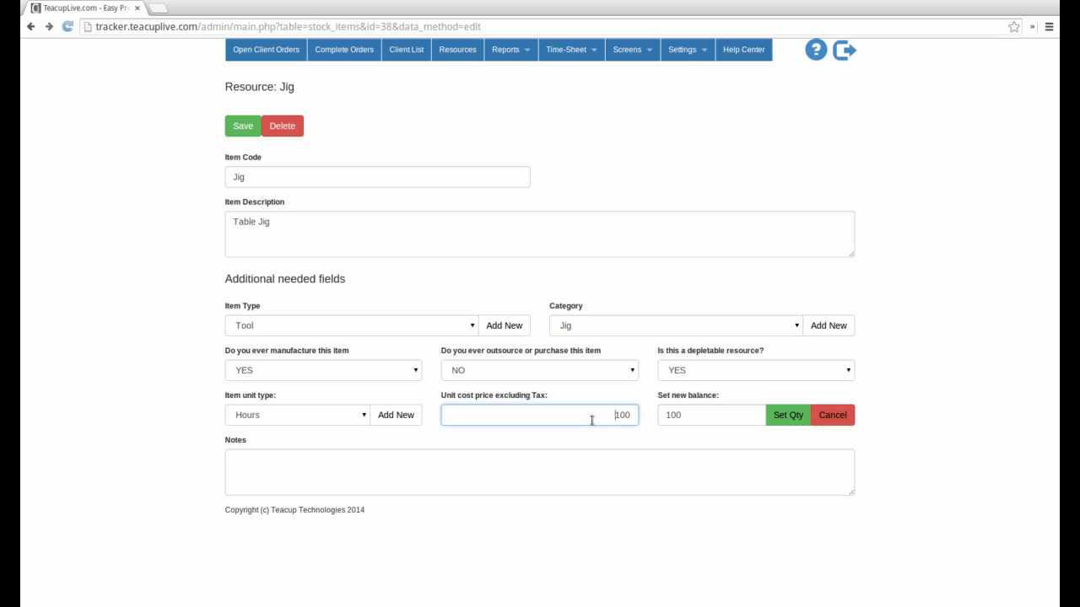
double_click(592, 420)
click(786, 415)
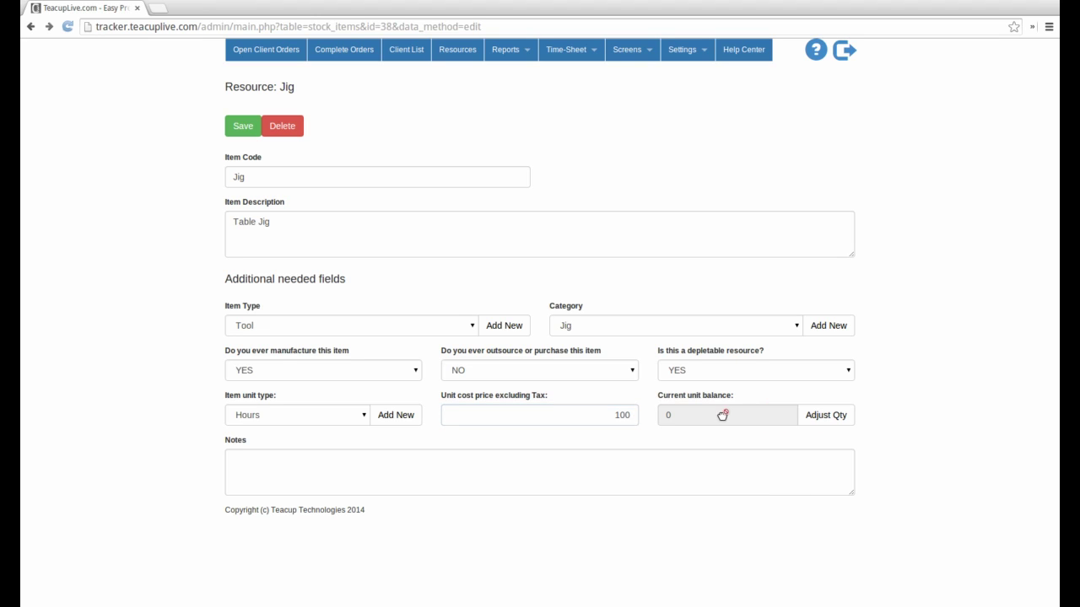
Change the Jig's unit cost price excluding tax to 55.99 and save the resource.
click(594, 414)
text(55.99)
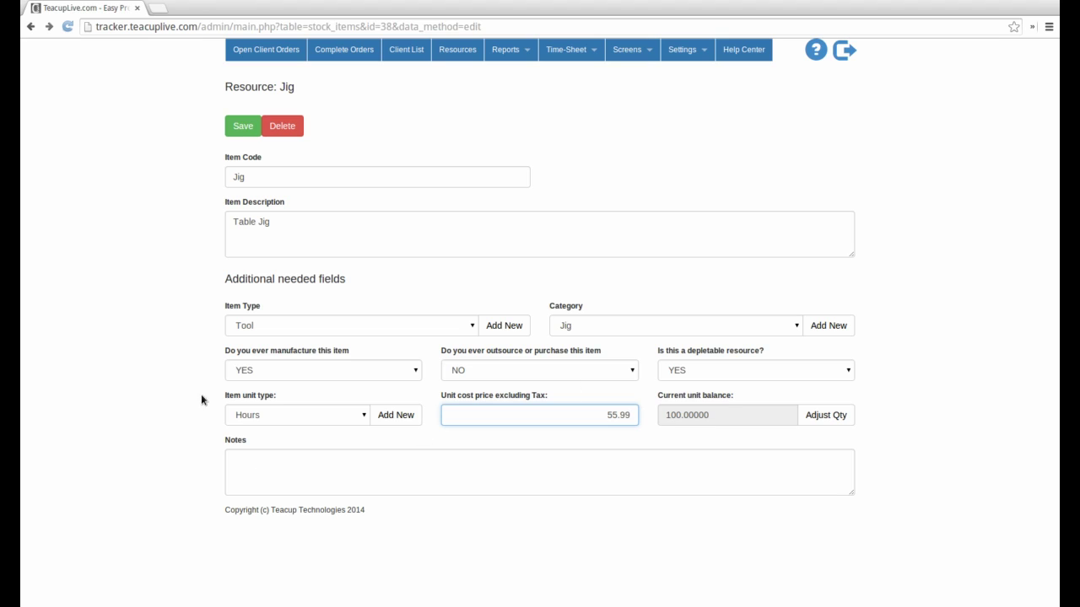
click(238, 135)
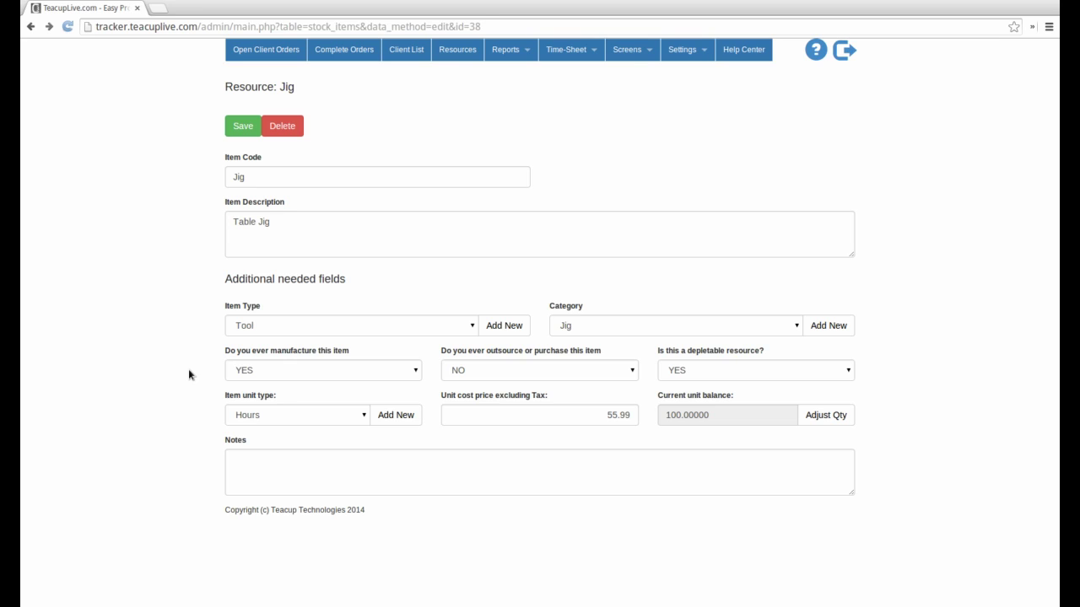
click(249, 132)
Return to the resources list and go on to the list of open client orders.
click(453, 56)
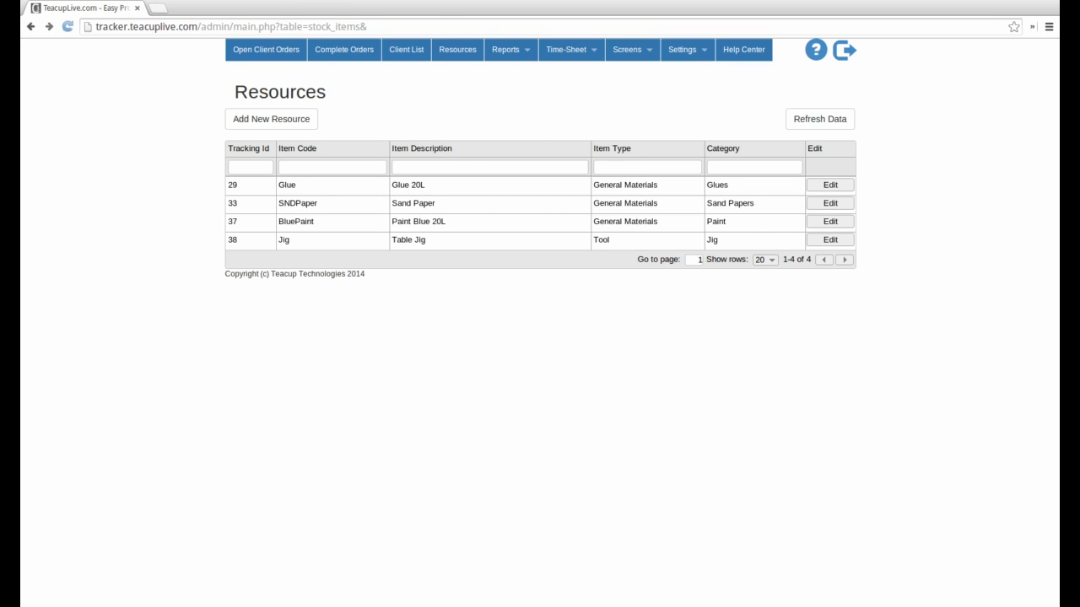
click(268, 49)
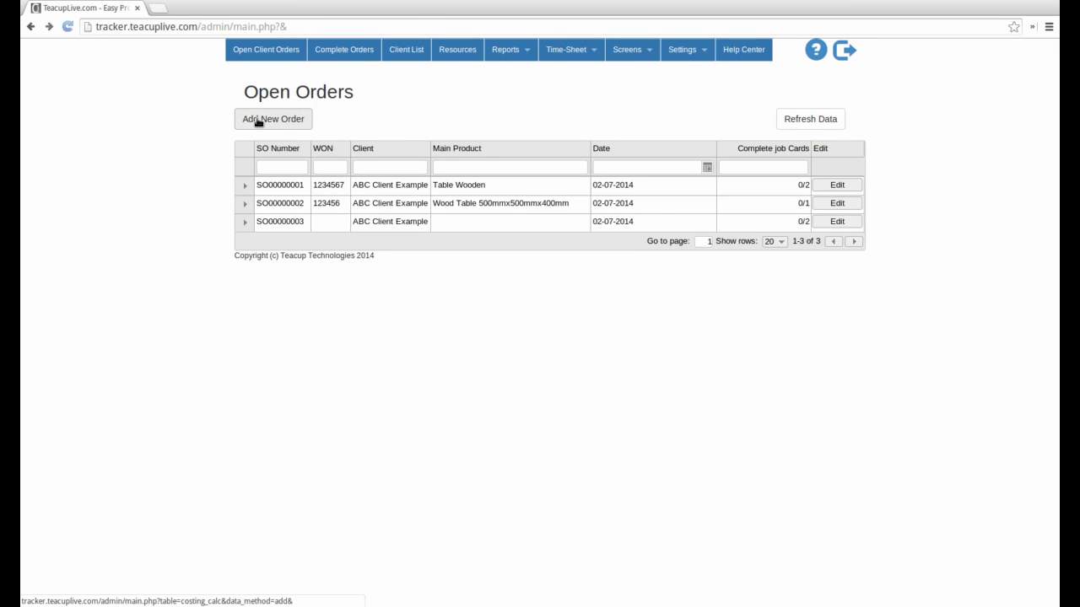